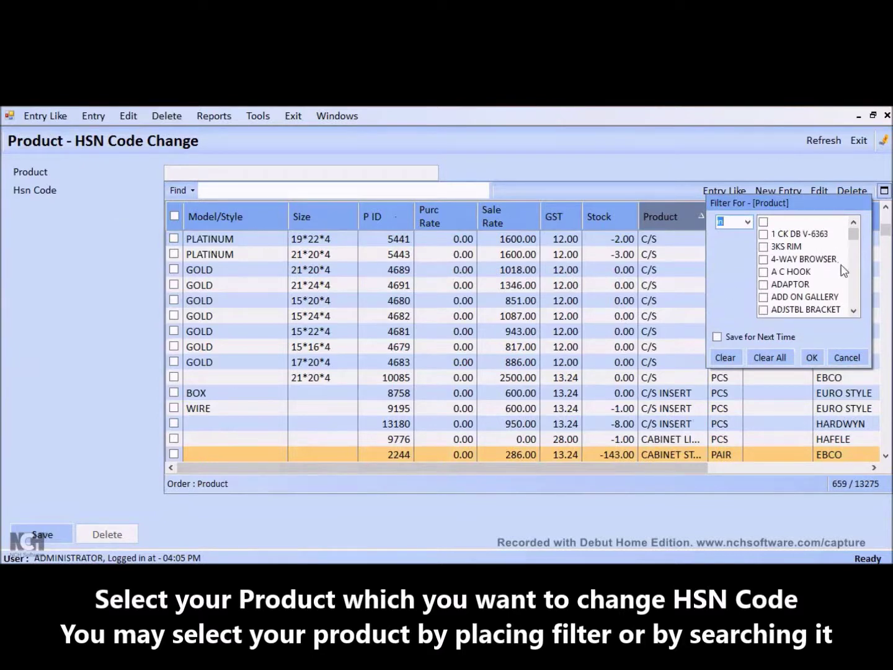
- Filter the product list to HAND RAIL, HANDLE and HANDLE PLATE and select all the filtered products for the HSN code change
{"action": "left_click_drag", "start_coordinate": [854, 233], "coordinate": [857, 261]}
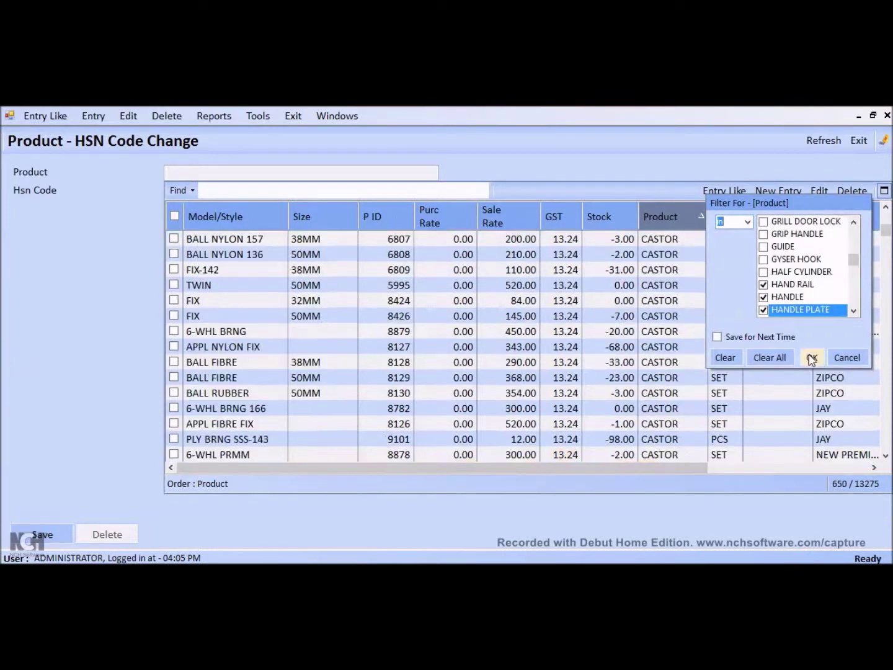
{"action": "left_click", "coordinate": [812, 358]}
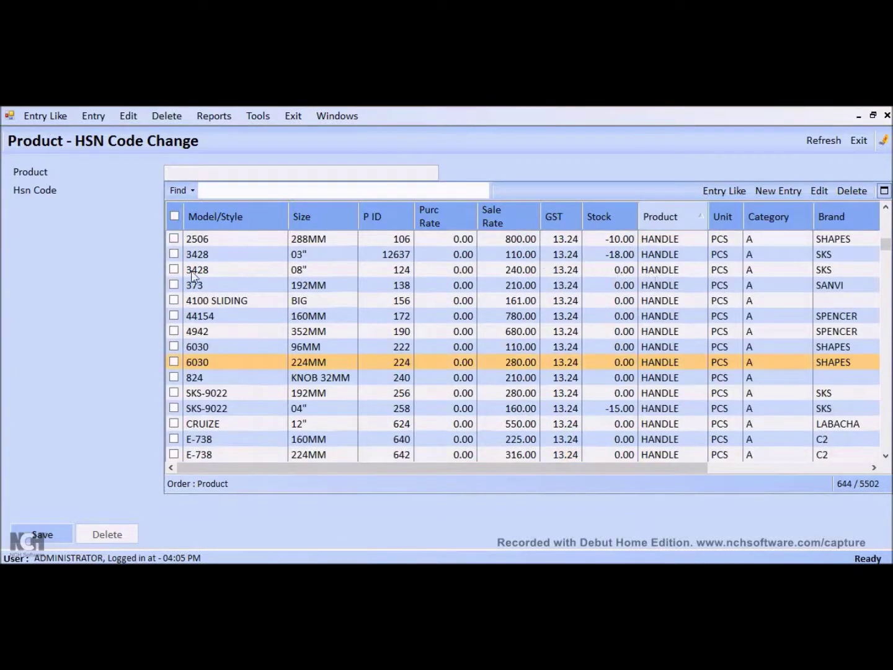
{"action": "left_click", "coordinate": [174, 216]}
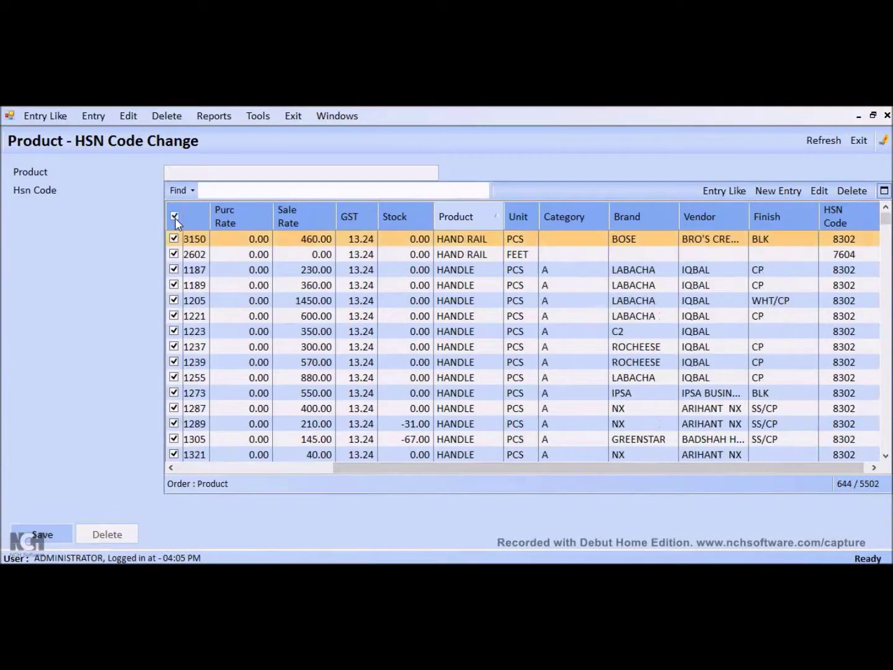
{"action": "key", "text": "Return"}
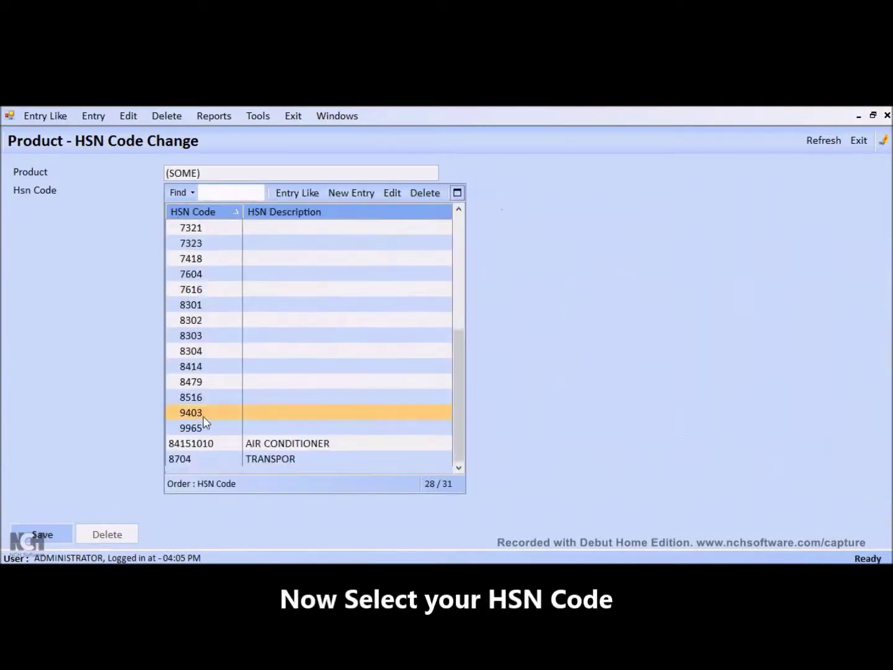
- Assign HSN code 9403 to the selected products and save the change
{"action": "left_click", "coordinate": [205, 415]}
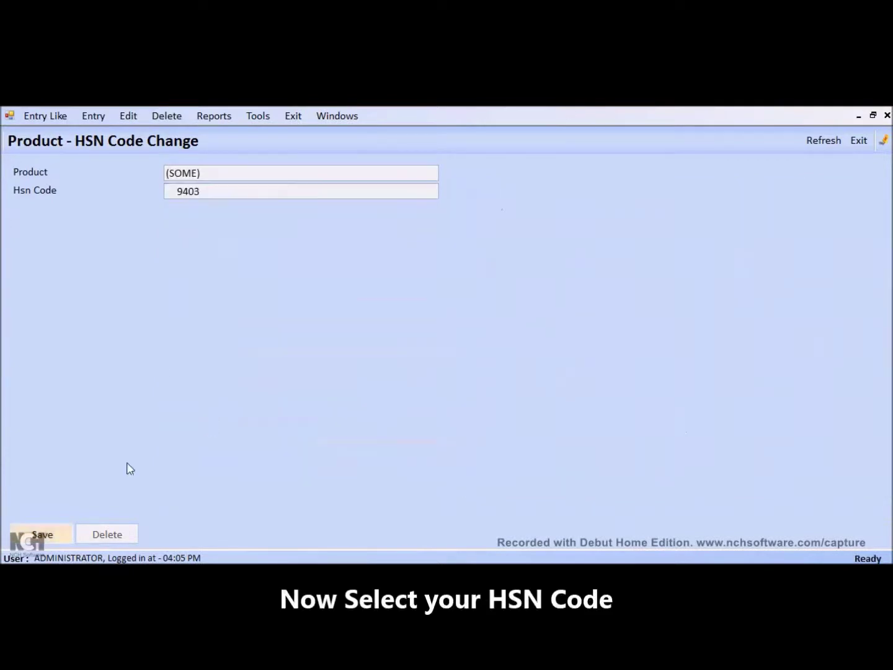
{"action": "left_click", "coordinate": [53, 535]}
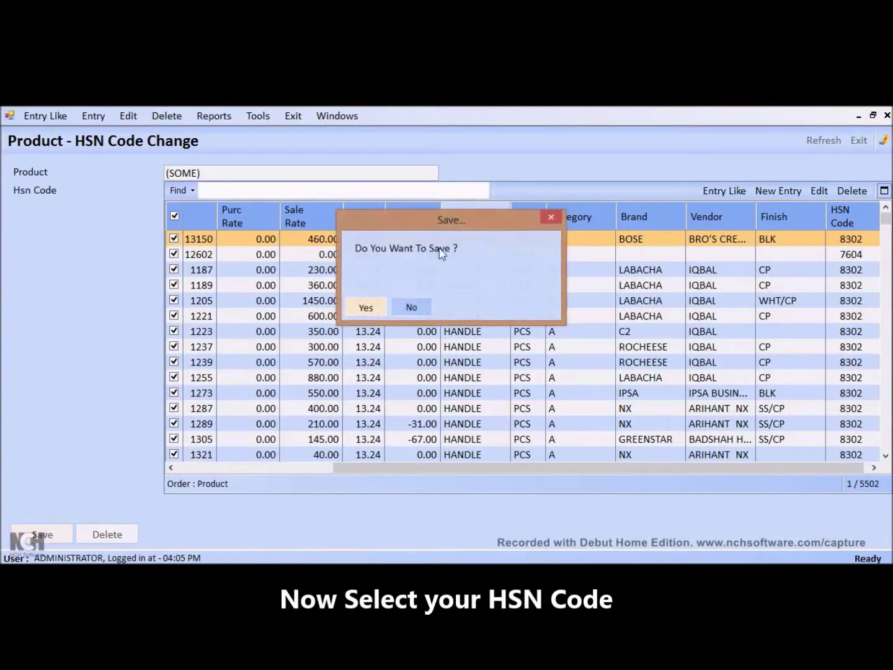
{"action": "left_click", "coordinate": [366, 309]}
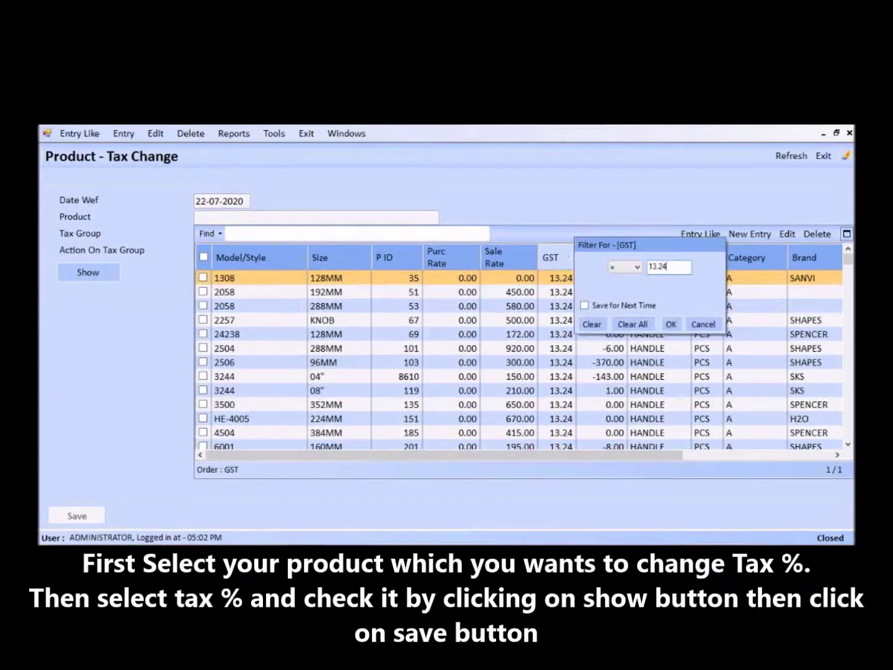
- Filter the tax change product list to GST equal to 13.24 and select all the filtered products
{"action": "key", "text": "Return"}
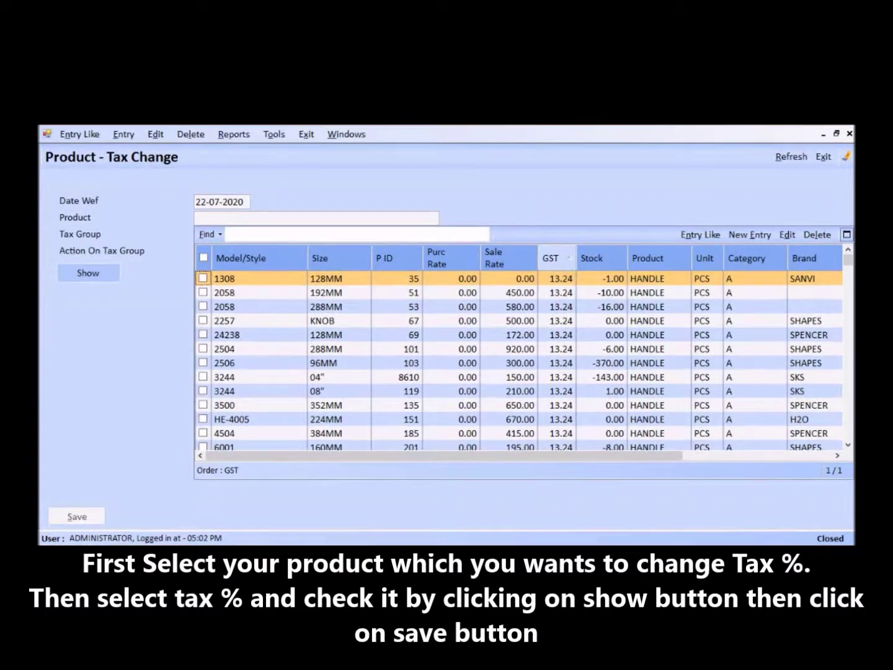
{"action": "left_click", "coordinate": [204, 258]}
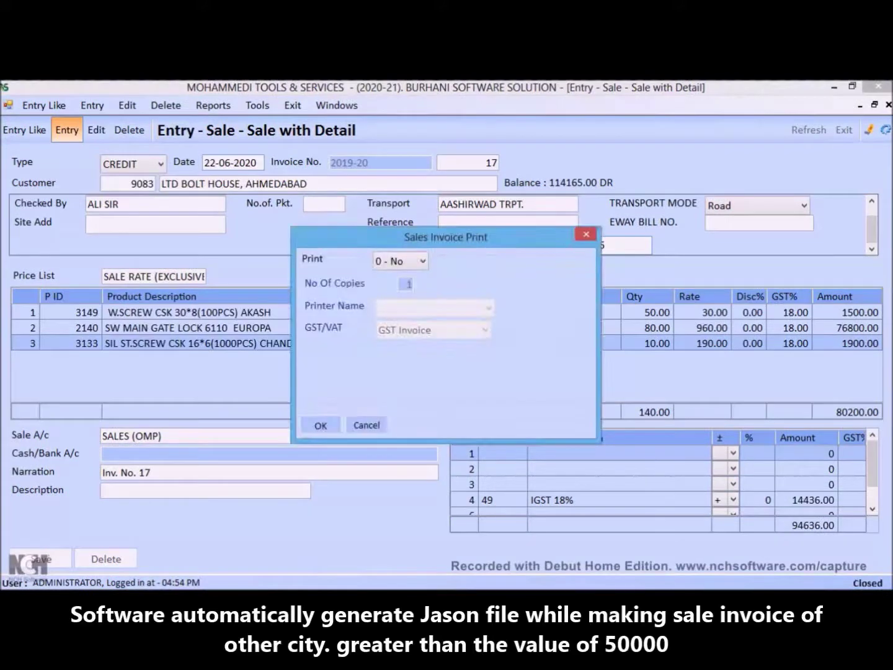
- Skip printing the sales invoice and copy the path of the mohammed folder inside Documents from File Explorer
{"action": "key", "text": "Return"}
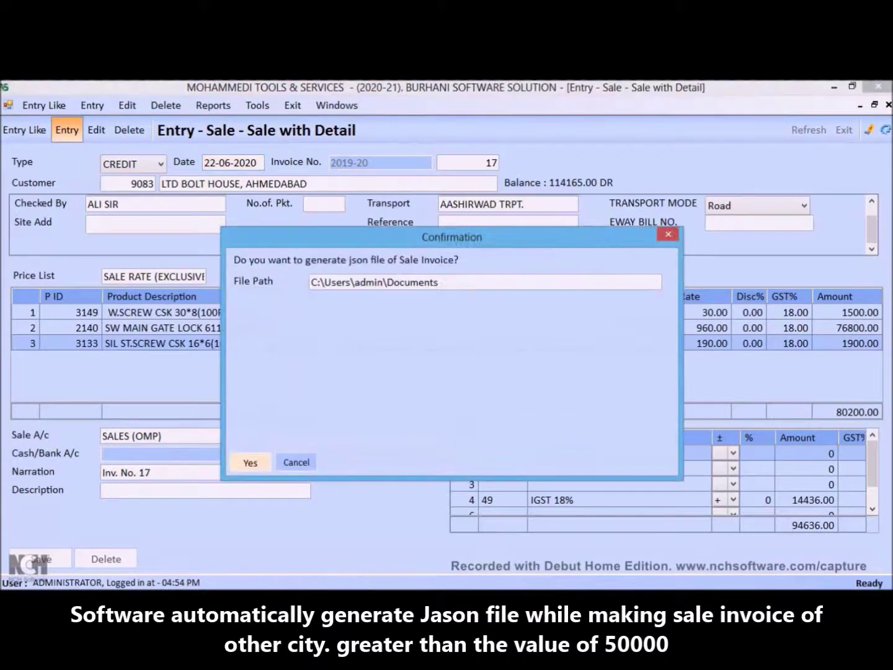
{"action": "key", "text": "shift+Tab"}
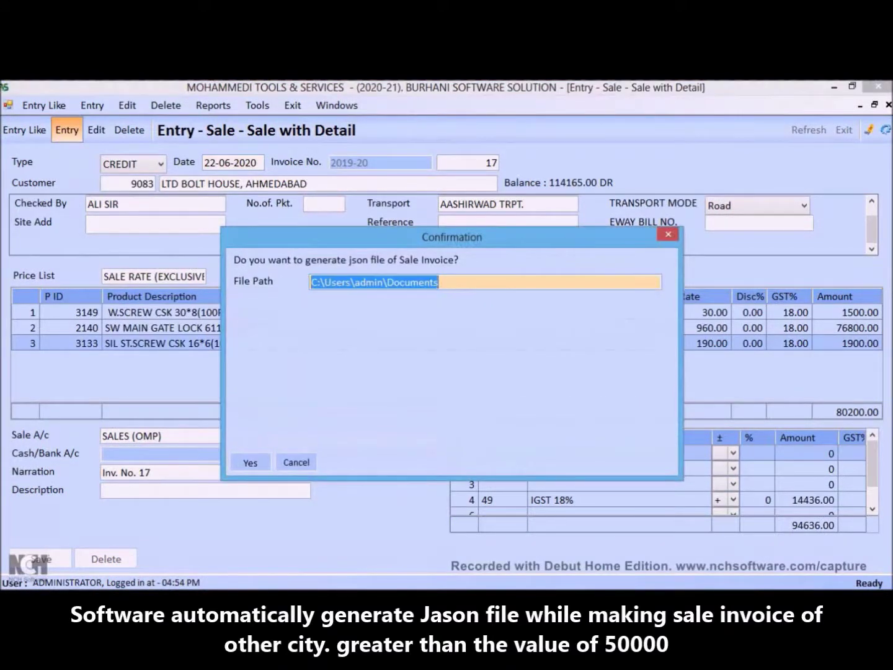
{"action": "key", "text": "super+e"}
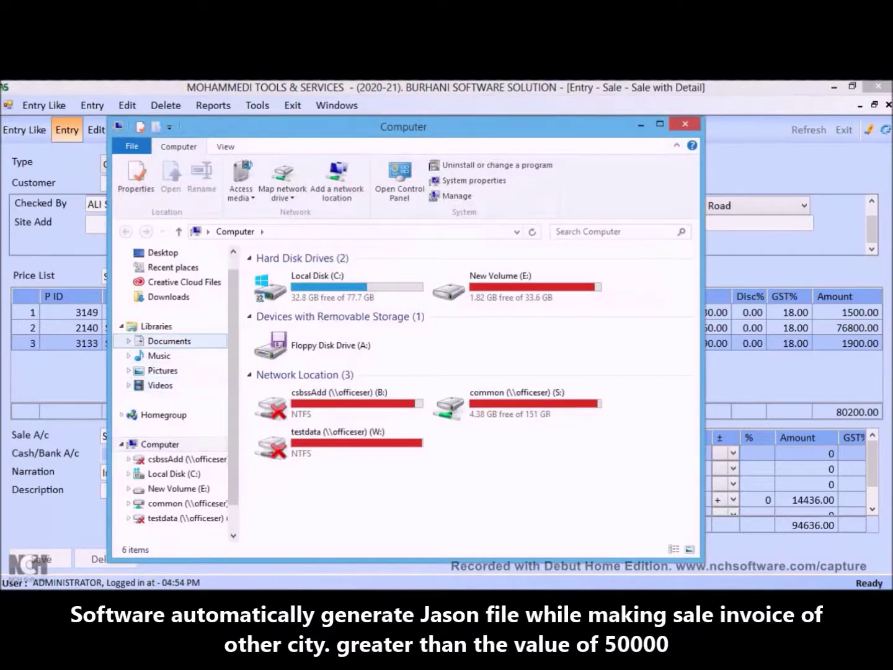
{"action": "left_click", "coordinate": [169, 341]}
{"action": "double_click", "coordinate": [277, 363]}
{"action": "left_click", "coordinate": [428, 232]}
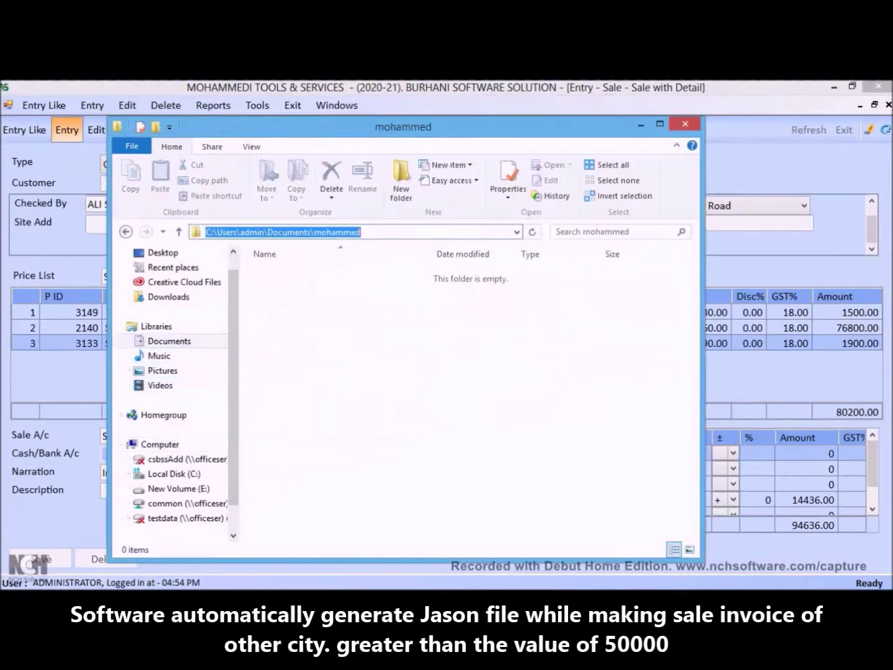
{"action": "key", "text": "ctrl+c"}
- Set the sale invoice's JSON file path to C:\Users\admin\Documents\mohammed and generate the file
{"action": "key", "text": "alt+Tab"}
{"action": "key", "text": "ctrl+v"}
{"action": "key", "text": "Return"}
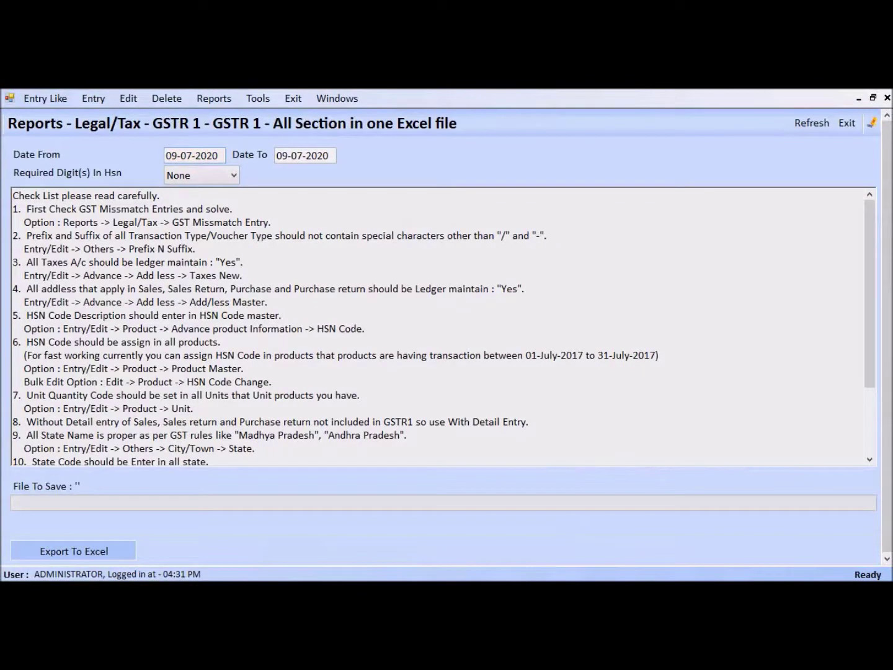
- Set the GSTR 1 export period to 01-04-2020 through 09-07-2020 with 4 required HSN digits
{"action": "type", "text": "01-04-2020"}
{"action": "key", "text": "Return"}
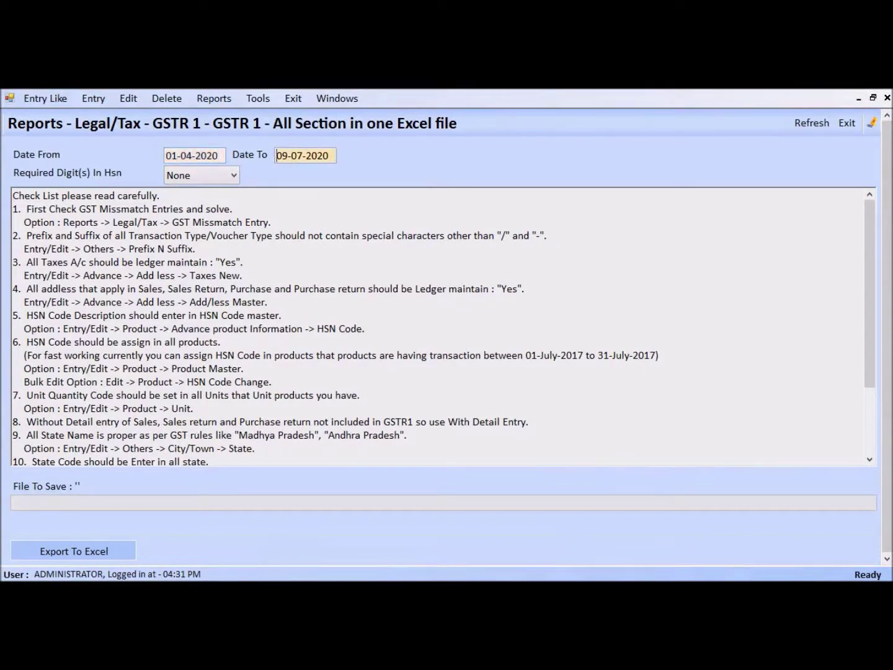
{"action": "key", "text": "Return"}
{"action": "key", "text": "Down"}
{"action": "key", "text": "Down"}
{"action": "key", "text": "Return"}
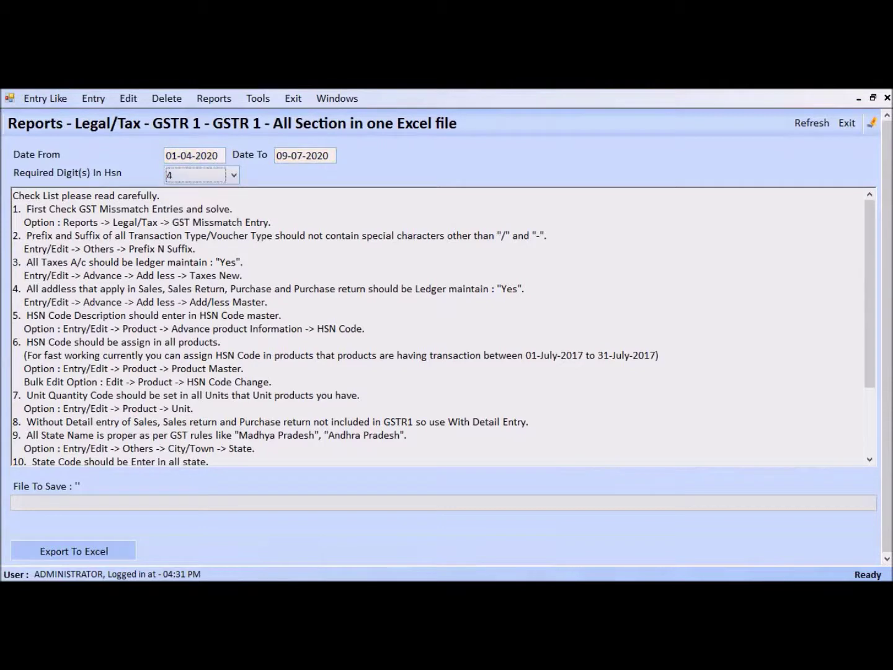
- Export the GSTR 1 sections to an Excel 97-2003 workbook named GSTR1_20200009_1727 in Excel_Workbook and open its folder
{"action": "key", "text": "Return"}
{"action": "key", "text": "Return"}
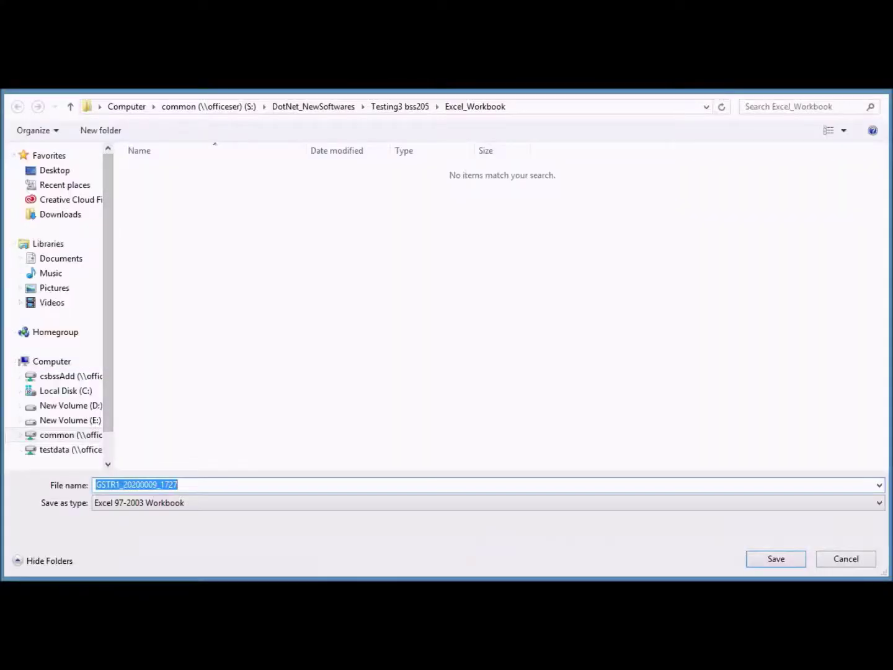
{"action": "key", "text": "Return"}
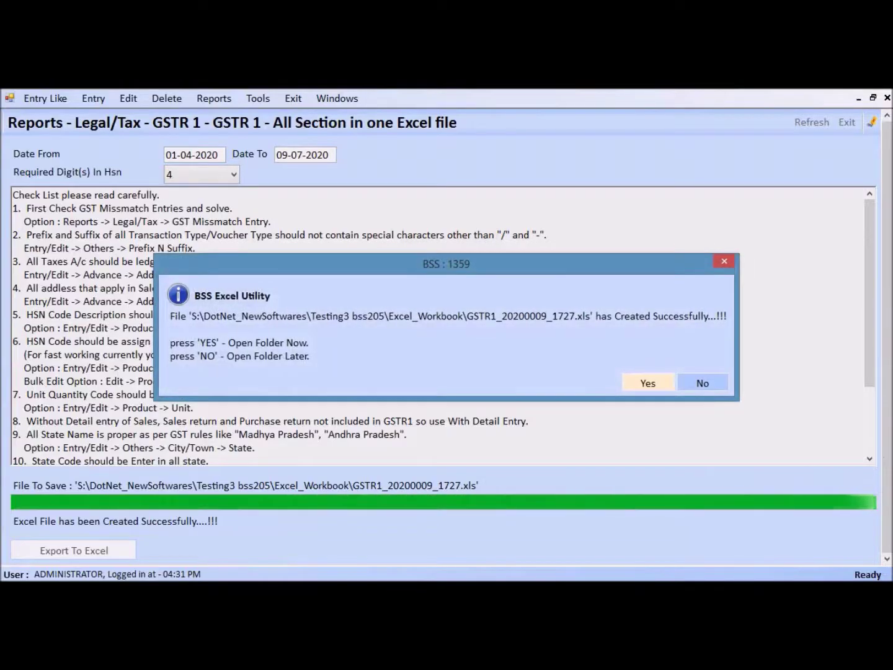
{"action": "key", "text": "Return"}
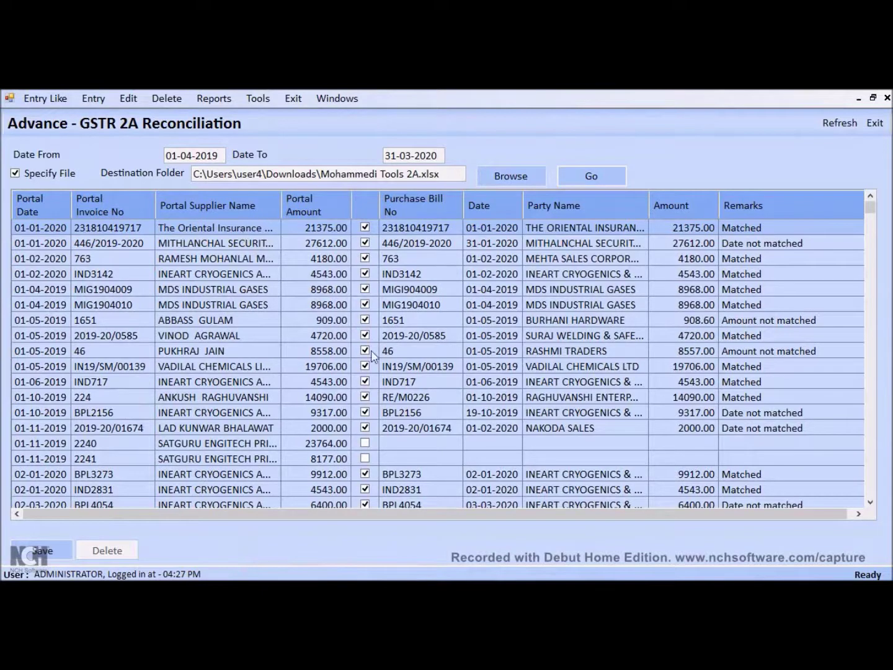
- Match portal invoice 2240 to Satguru Engitech's purchase voucher 95 dated 28-05-2019 and save the GSTR 2A reconciliation
{"action": "left_click", "coordinate": [366, 444]}
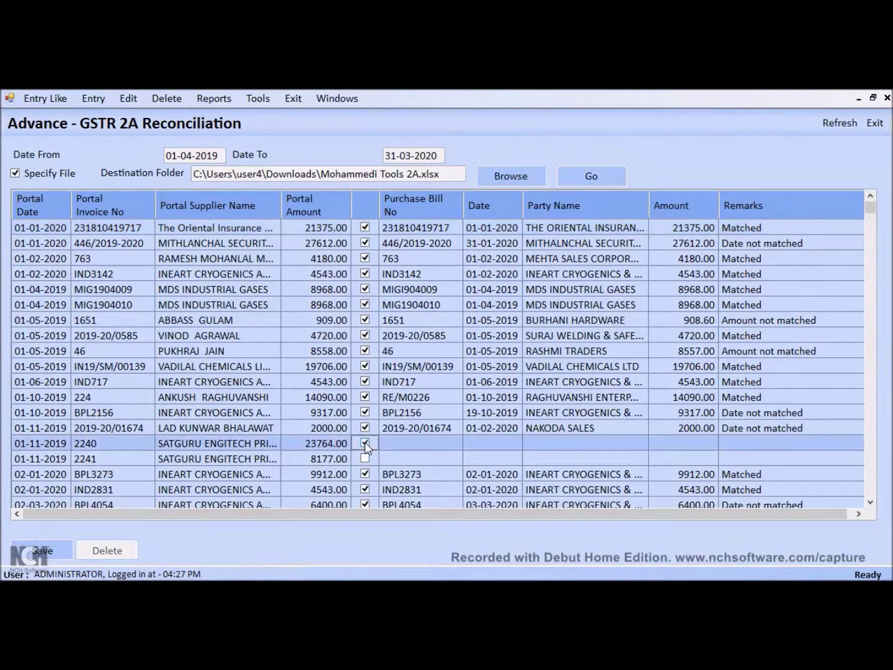
{"action": "left_click", "coordinate": [397, 444]}
{"action": "left_click", "coordinate": [399, 445]}
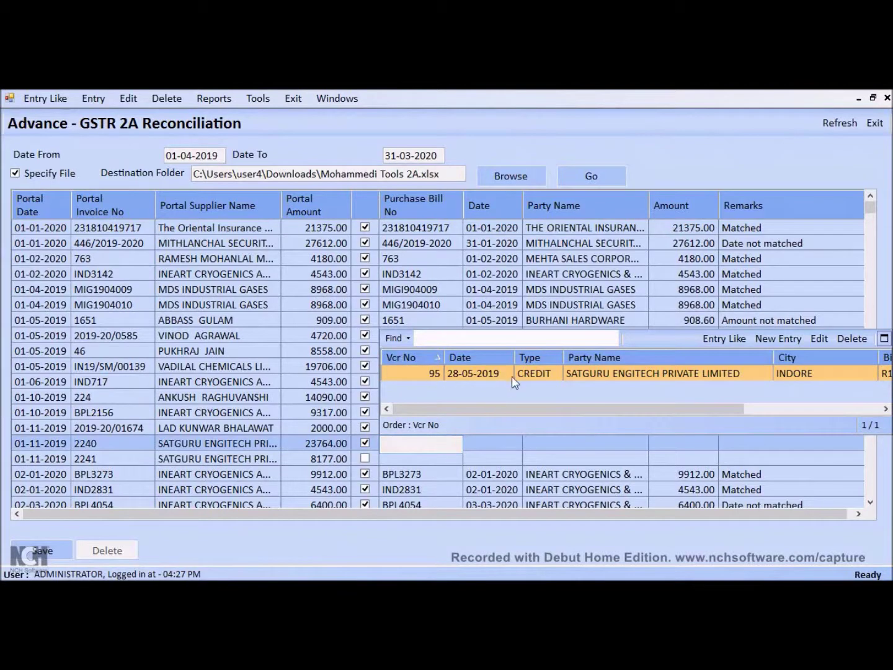
{"action": "left_click_drag", "start_coordinate": [619, 419], "coordinate": [506, 414]}
{"action": "double_click", "coordinate": [469, 376]}
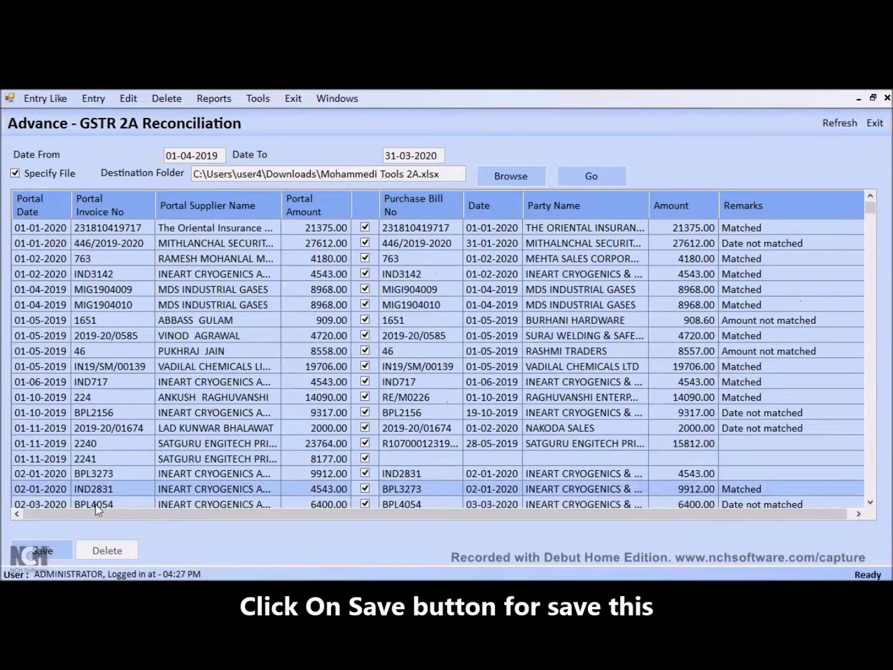
{"action": "left_click", "coordinate": [42, 550]}
- Open the GSTR 2A Reconcile List report among the legal and tax reports
{"action": "left_click", "coordinate": [200, 98]}
{"action": "mouse_move", "coordinate": [263, 371]}
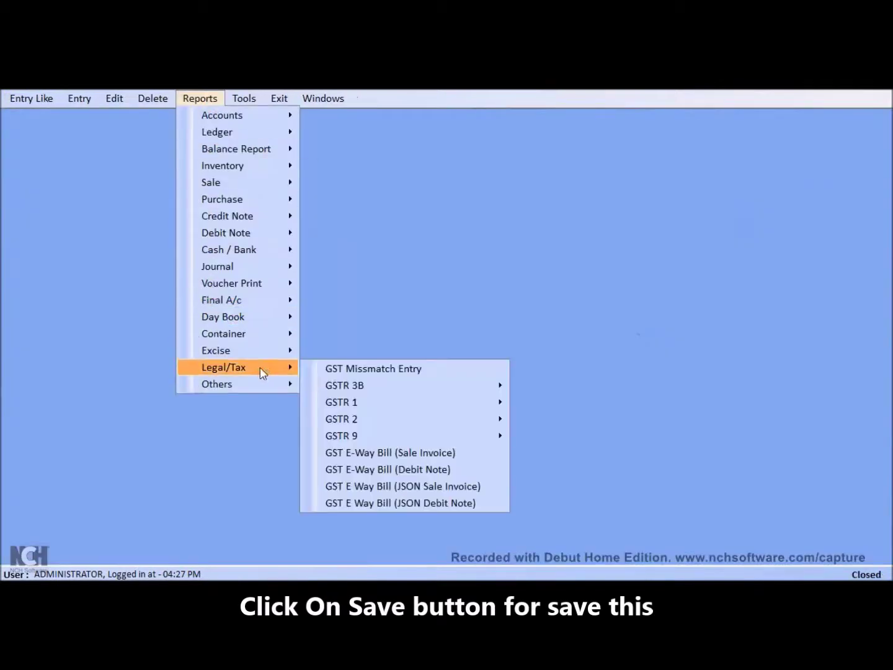
{"action": "mouse_move", "coordinate": [419, 427]}
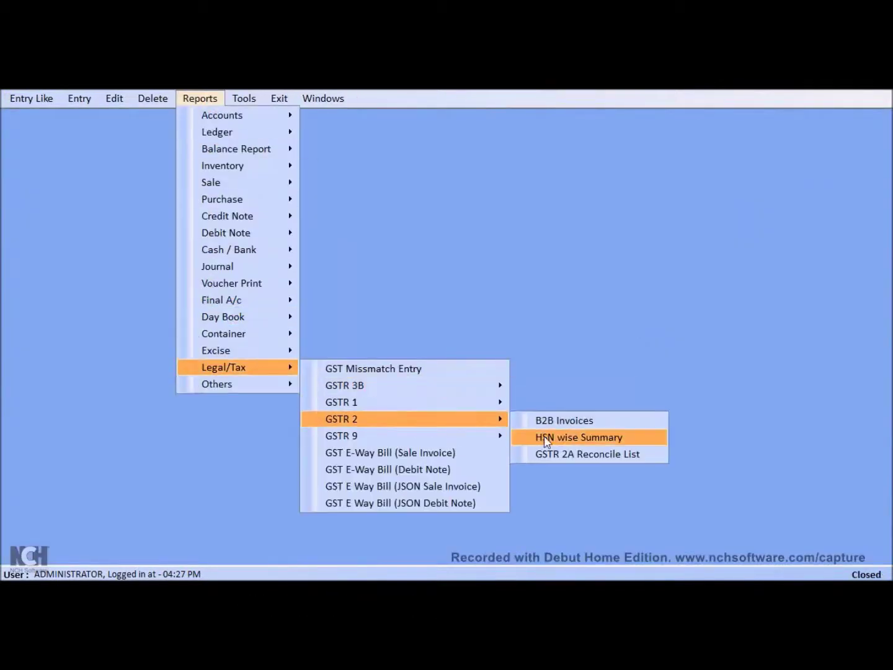
{"action": "left_click", "coordinate": [576, 455]}
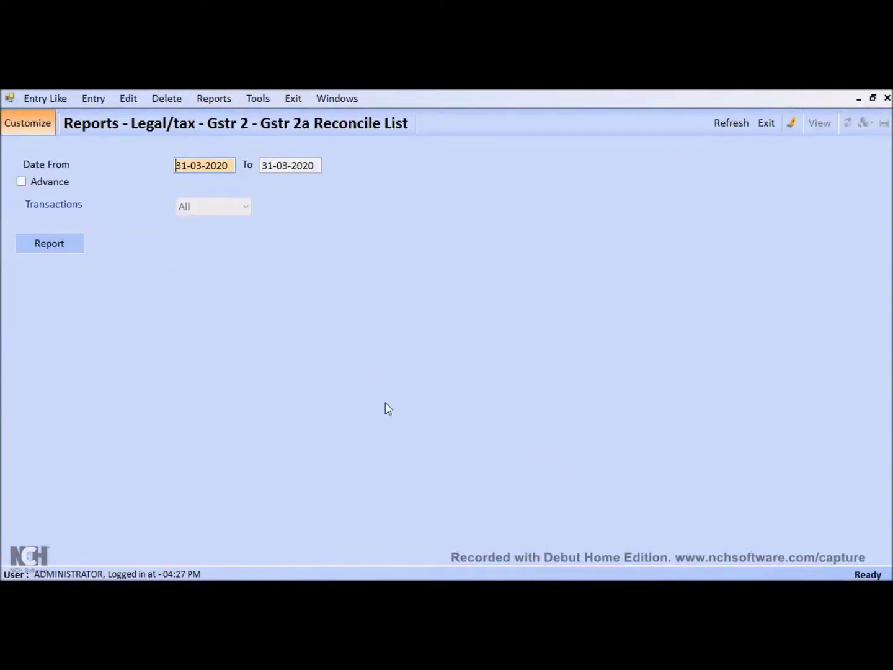
- Generate the reconcile list for 01-04-2019 to 31-03-2020 with the Advance option enabled and All transactions included
{"action": "type", "text": "01-04-2019"}
{"action": "key", "text": "Return"}
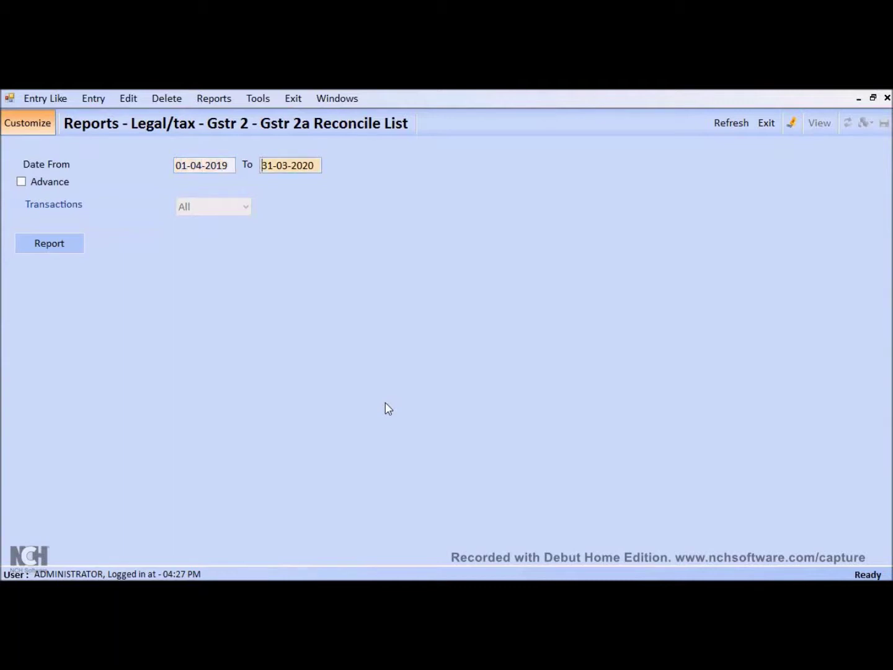
{"action": "key", "text": "Return"}
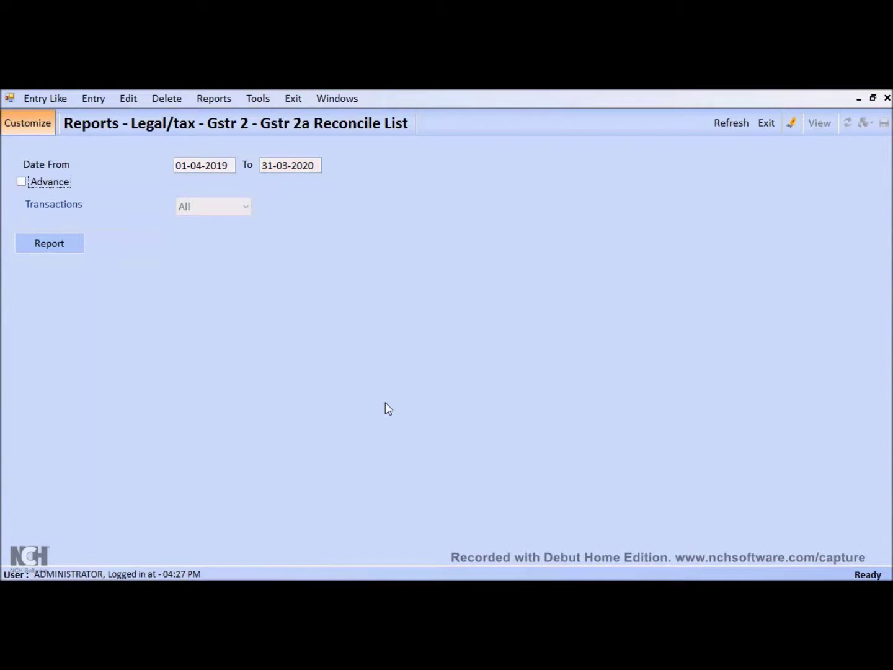
{"action": "key", "text": "Return"}
{"action": "left_click", "coordinate": [21, 181]}
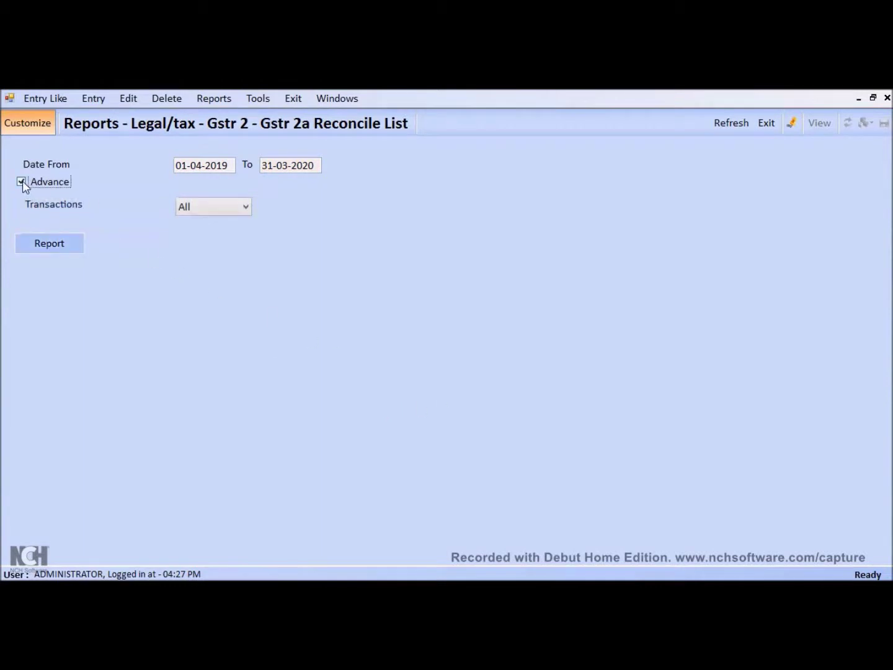
{"action": "left_click", "coordinate": [219, 206]}
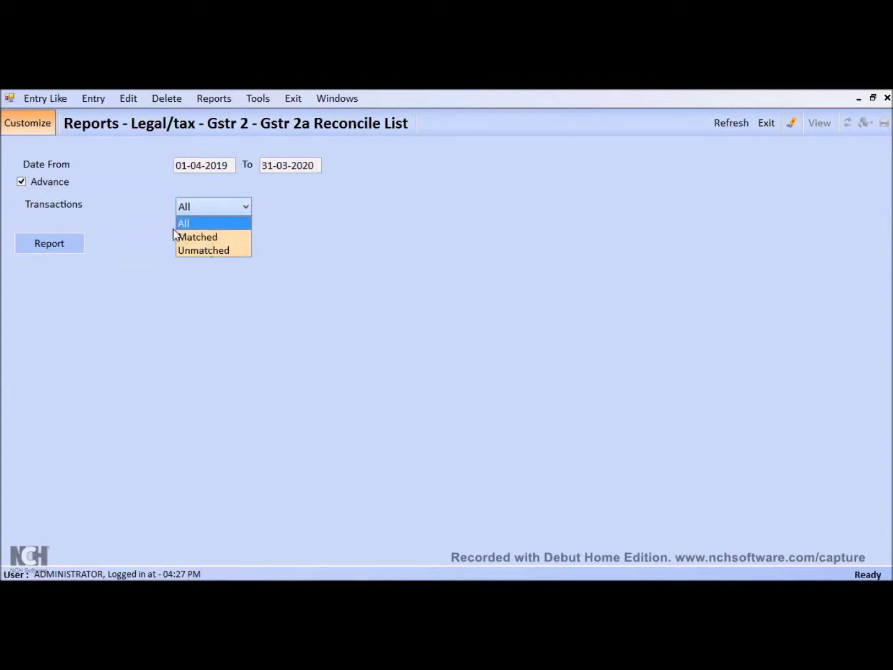
{"action": "left_click", "coordinate": [52, 248]}
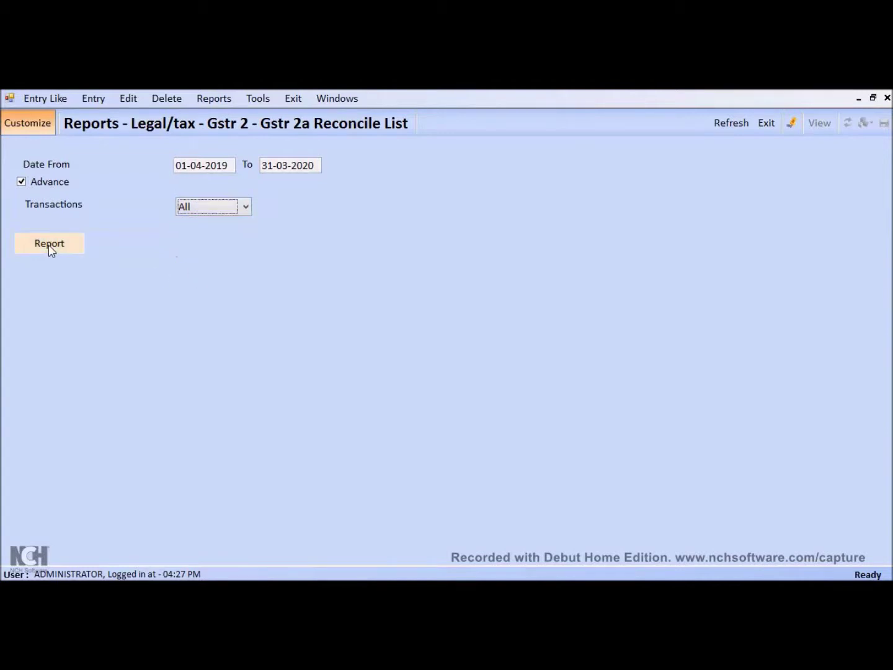
{"action": "left_click", "coordinate": [48, 247]}
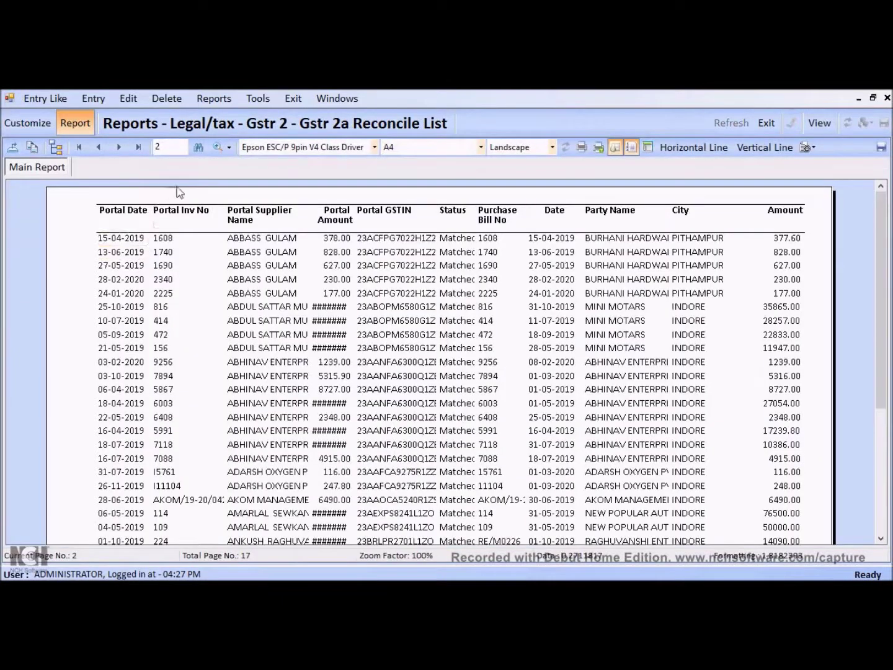
- Examine the matched invoices on pages 2 and 3 of the GSTR 2A reconcile report
{"action": "scroll", "coordinate": [307, 328], "scroll_direction": "down", "scroll_amount": 5}
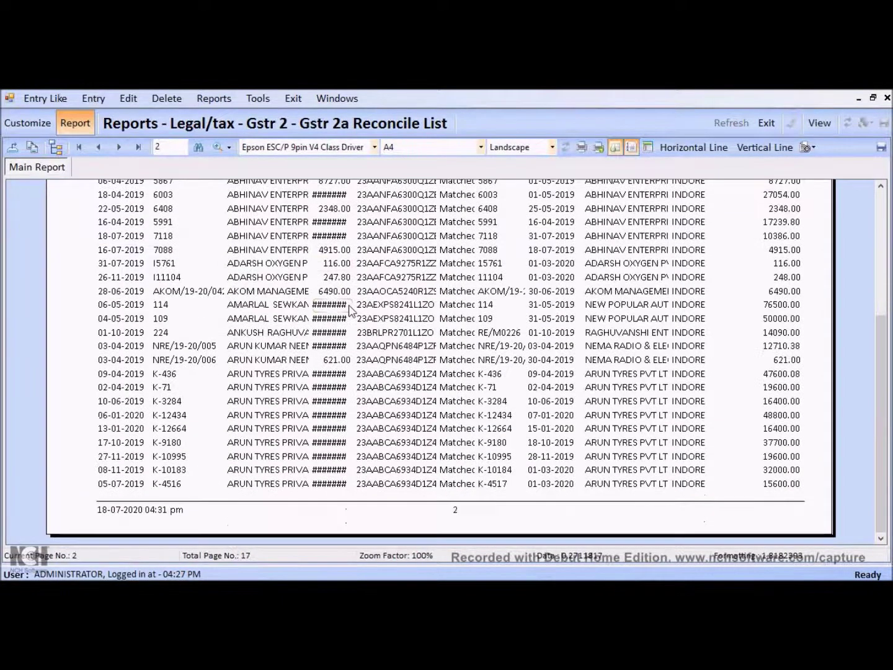
{"action": "scroll", "coordinate": [140, 225], "scroll_direction": "up", "scroll_amount": 5}
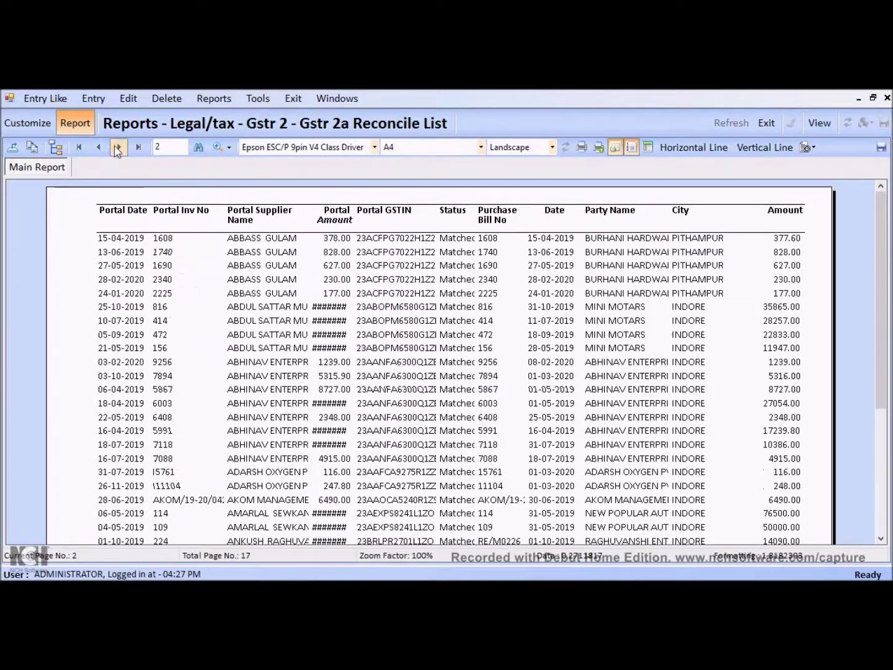
{"action": "left_click", "coordinate": [119, 147]}
{"action": "left_click", "coordinate": [118, 151]}
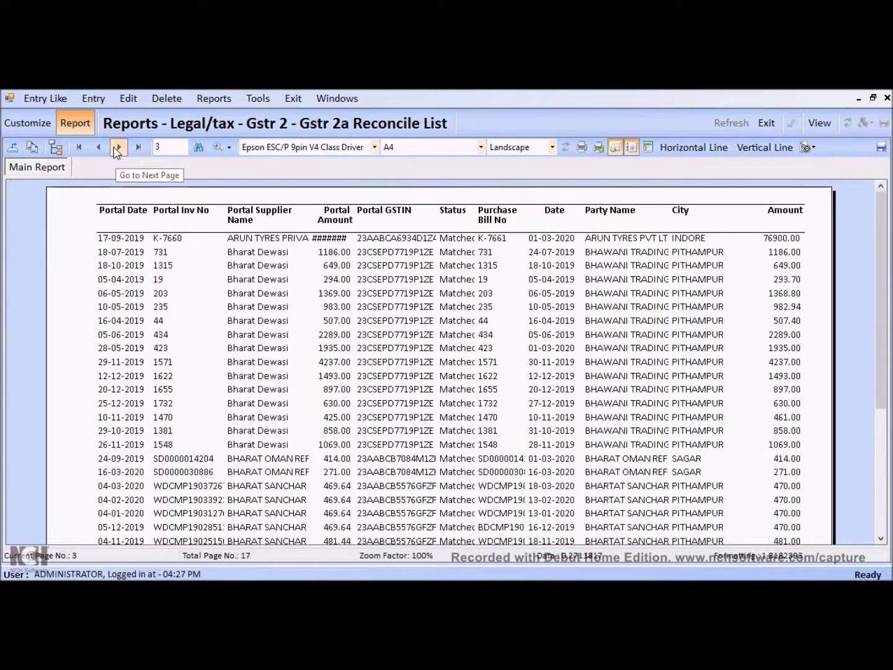